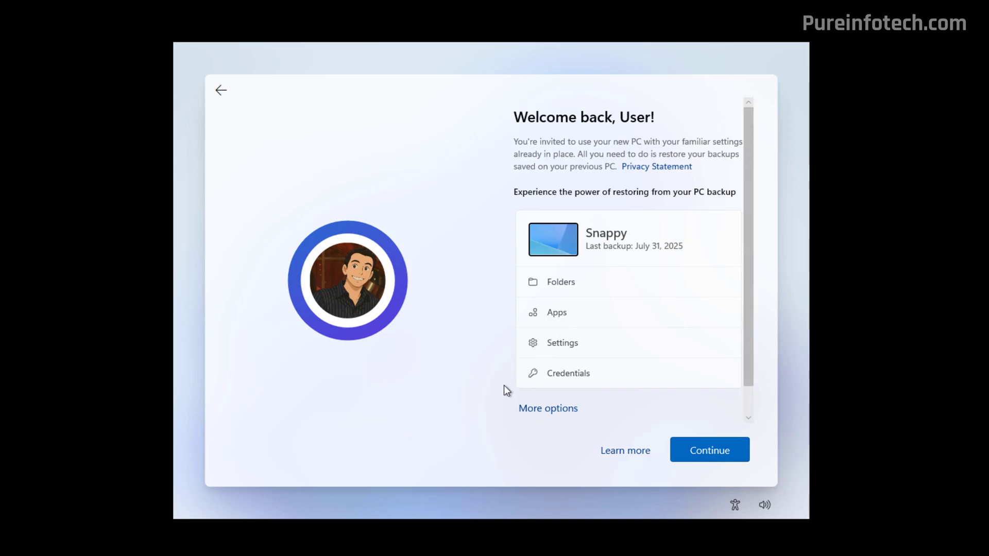
Step: Show the other backed-up PCs and scroll the restore list to the bottom to review every backup
left_click(542, 410)
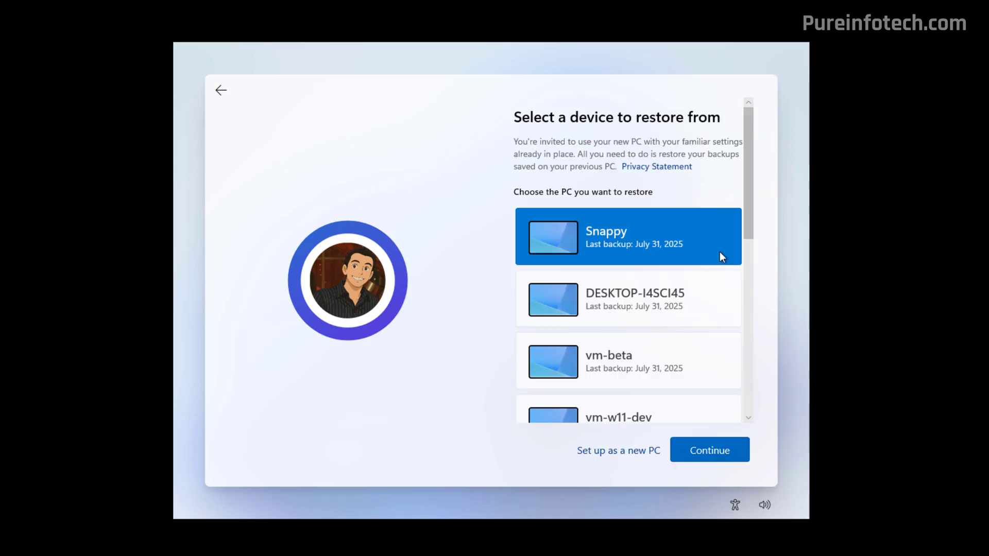
left_click_drag(750, 217, 741, 395)
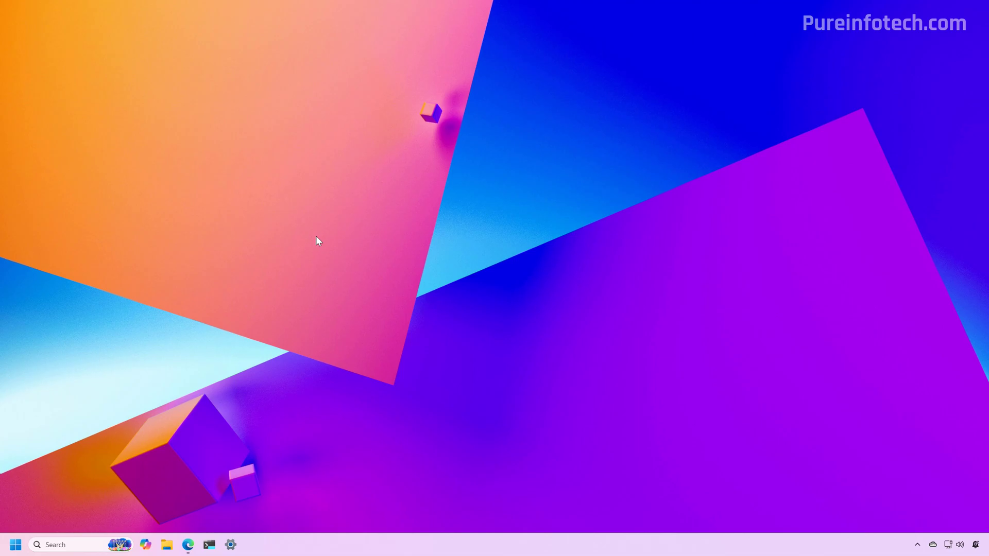
Step: Search 'setting' from Start, then go to System > Storage > Advanced storage settings > Backup options
key("super")
type("setting")
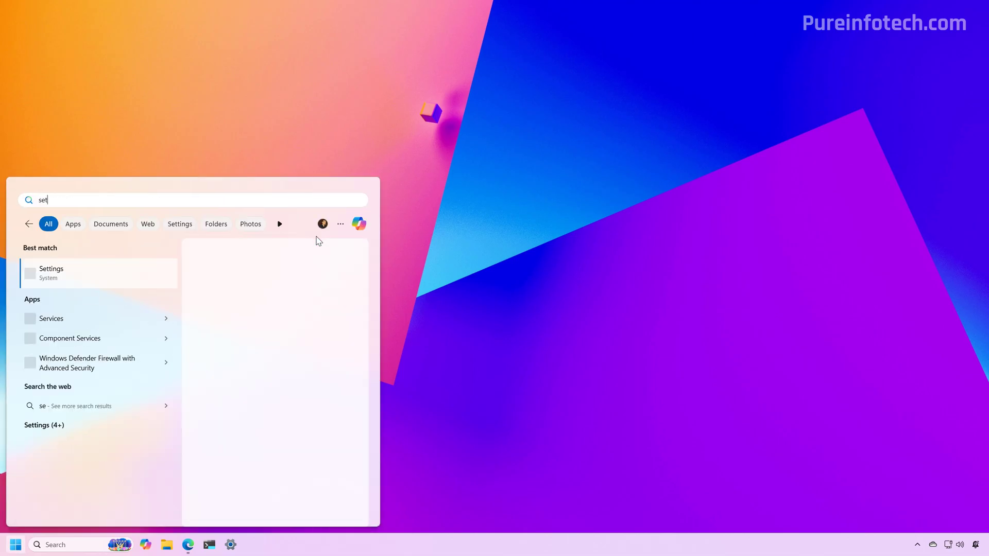
left_click(117, 277)
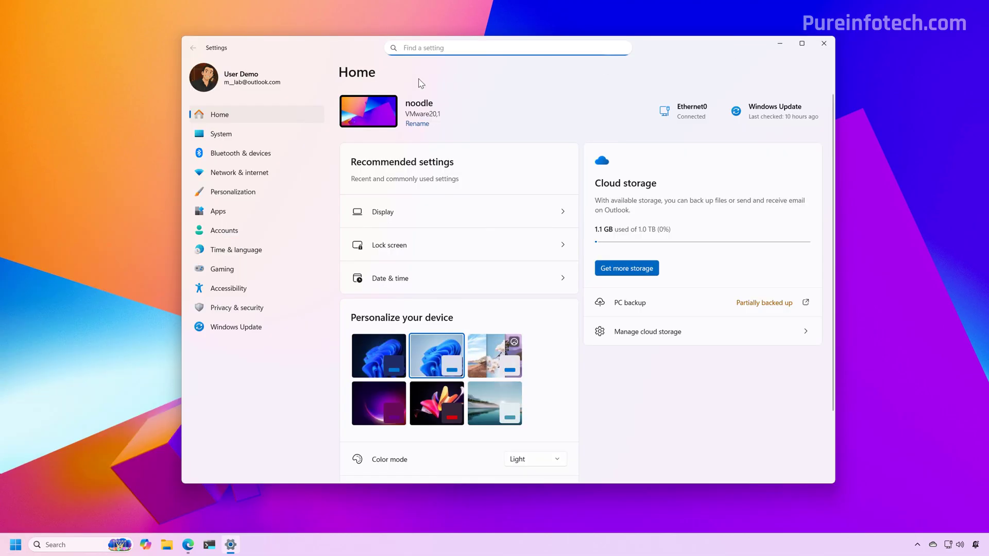
left_click(233, 135)
left_click(486, 327)
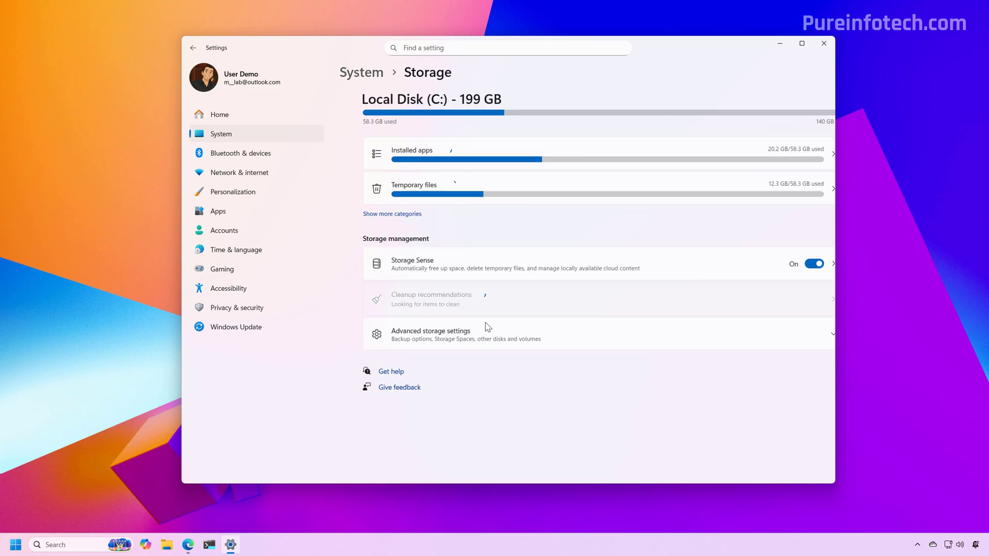
left_click(460, 341)
scroll(423, 435, "down", 1)
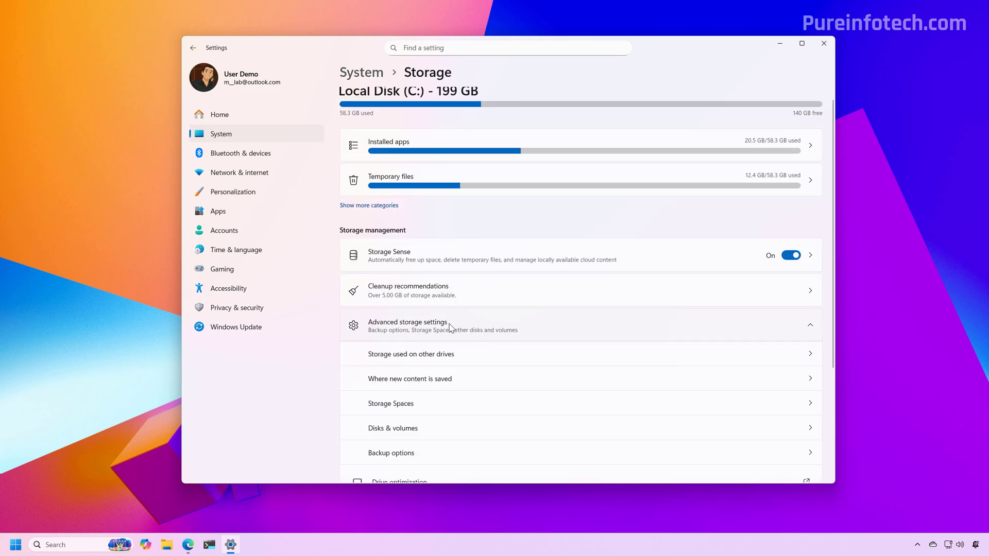
left_click(403, 455)
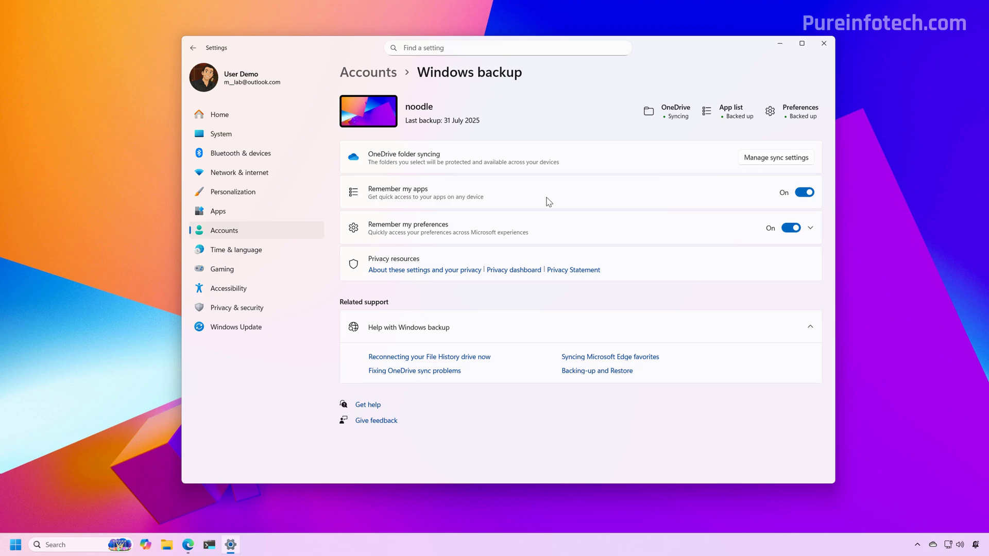
Step: Turn off Remember my preferences and Remember my apps on the Windows backup page
left_click(550, 229)
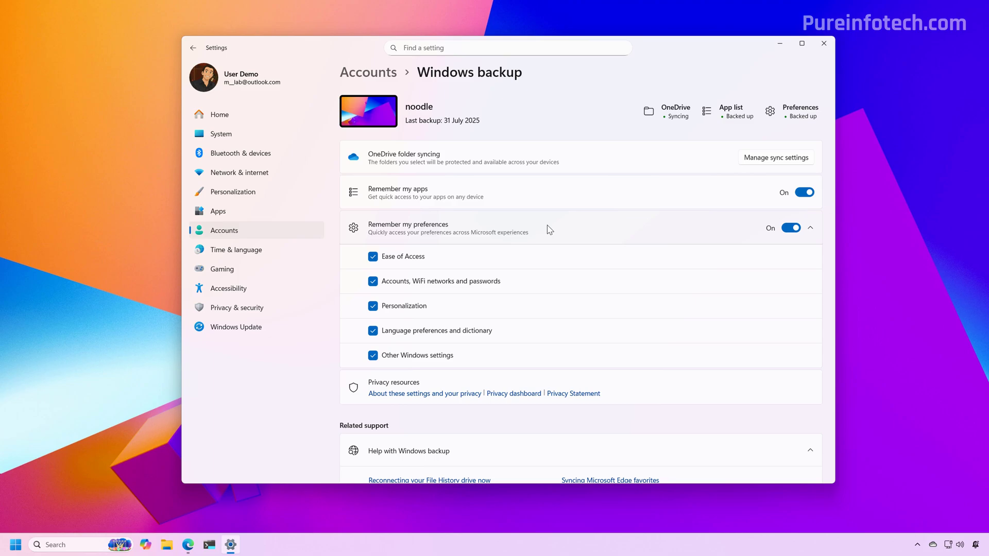
left_click(790, 228)
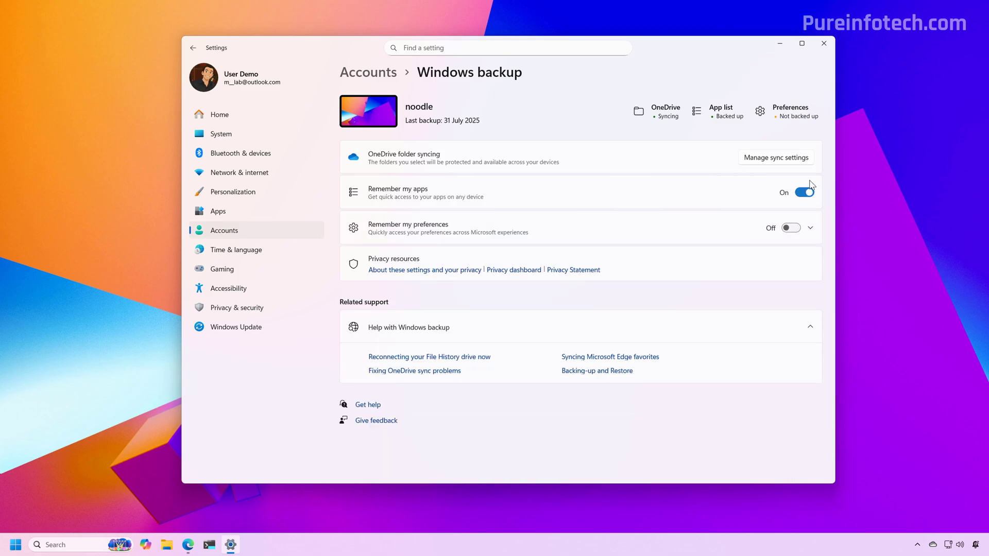
left_click(805, 195)
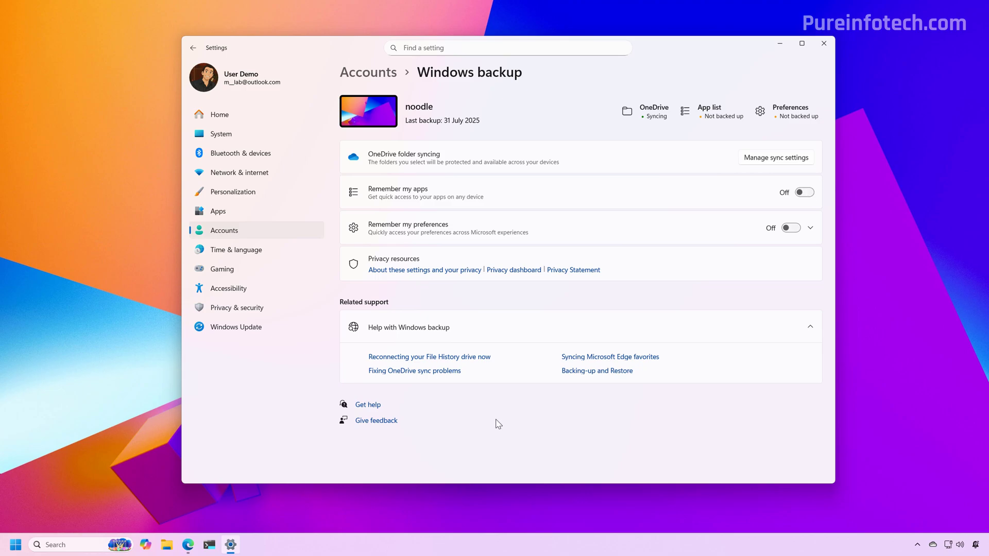
Step: Bring Edge's Microsoft account Devices page forward and scroll down to the Cloud synced settings card
left_click(188, 549)
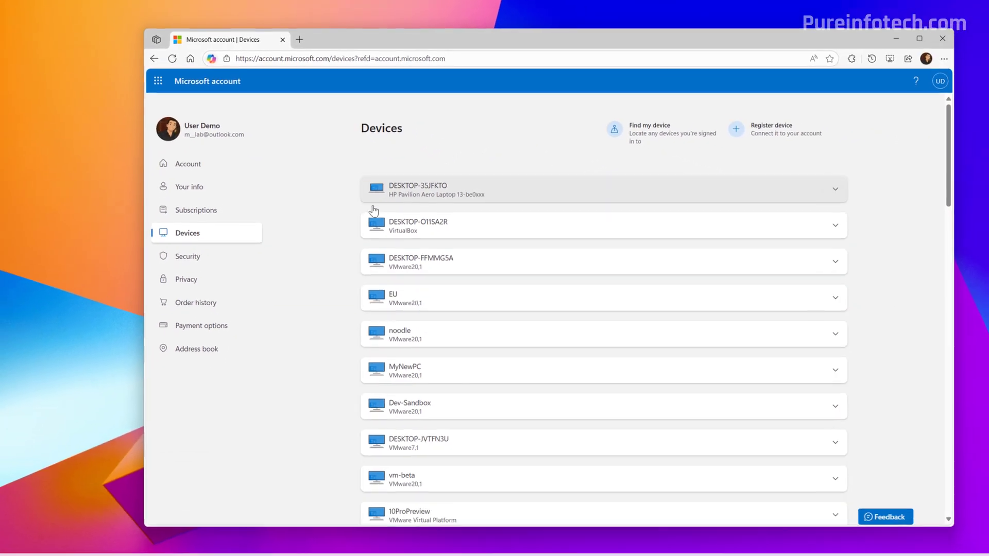
scroll(376, 352, "down", 7)
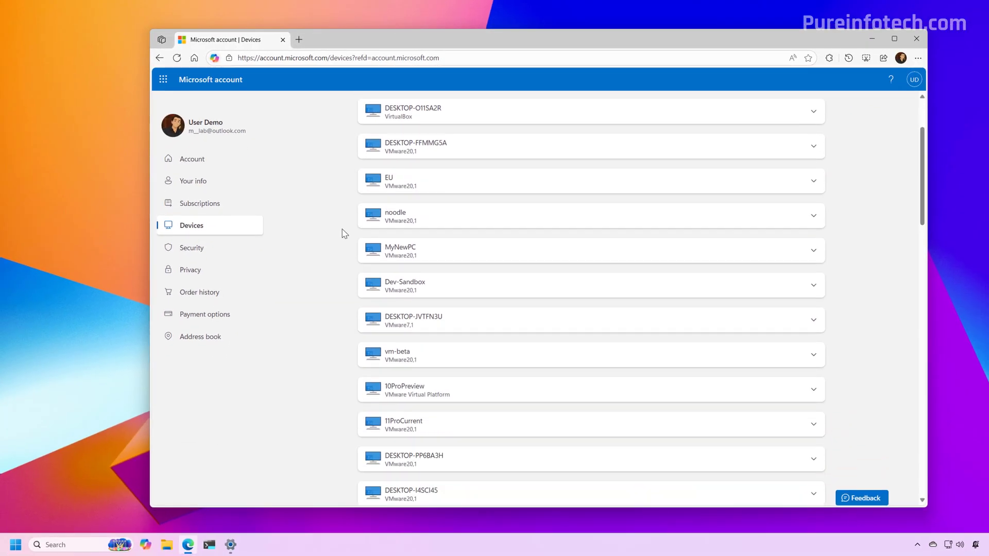
scroll(344, 233, "down", 8)
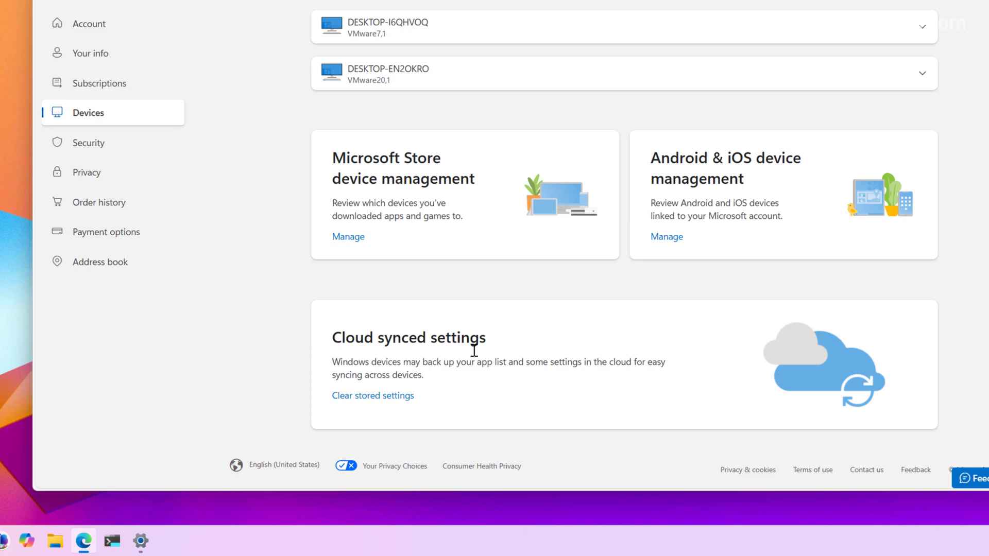
scroll(368, 387, "down", 1)
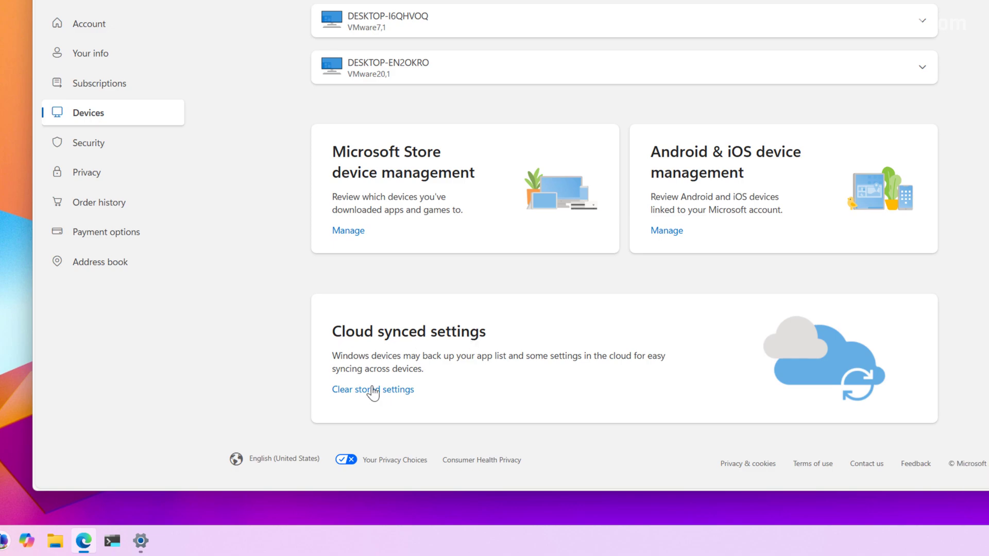
Step: Clear stored settings for all devices, confirm with Clear, and highlight the success note's first sentence
left_click(375, 393)
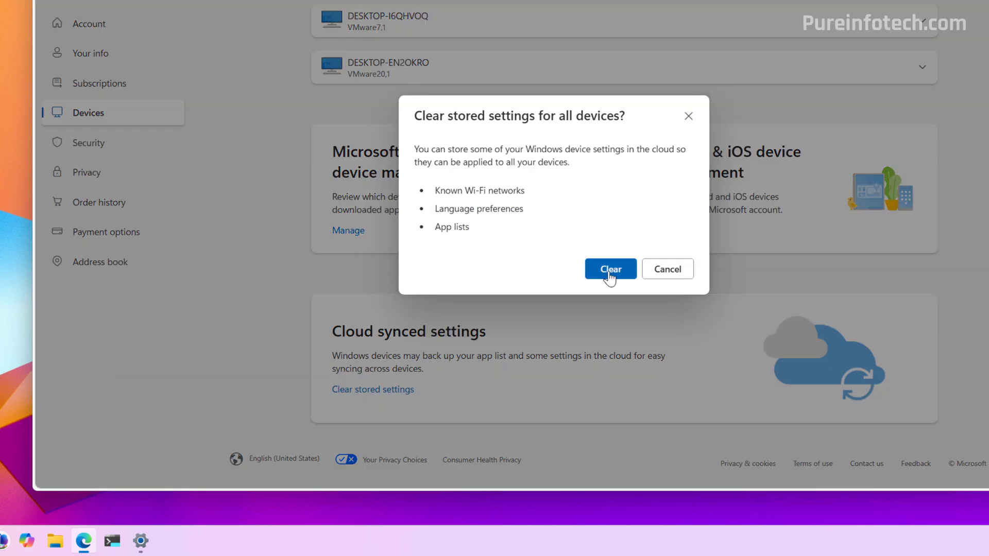
left_click(609, 271)
left_click_drag(439, 206, 469, 221)
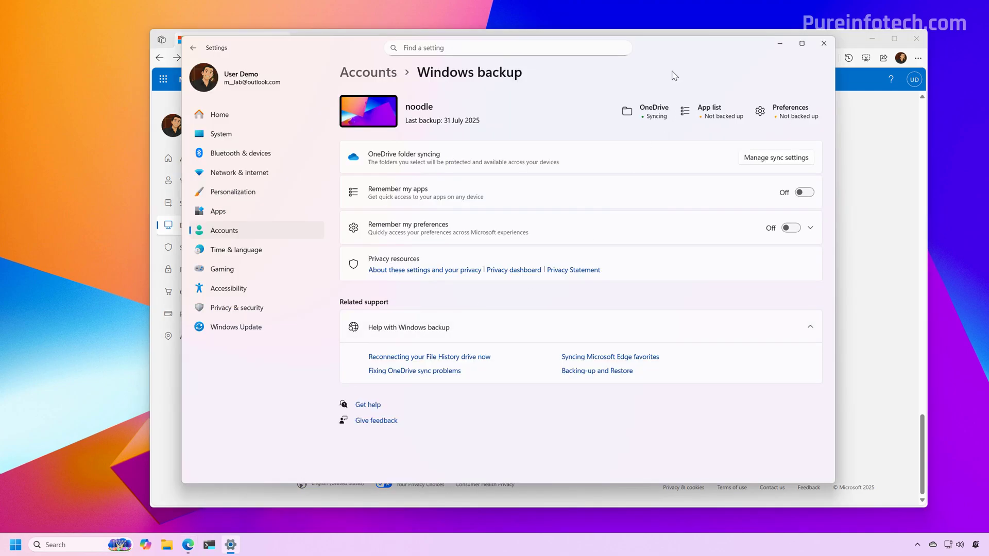
Step: Toggle Remember my apps and Remember my preferences on and back off, then minimize Settings
left_click(807, 194)
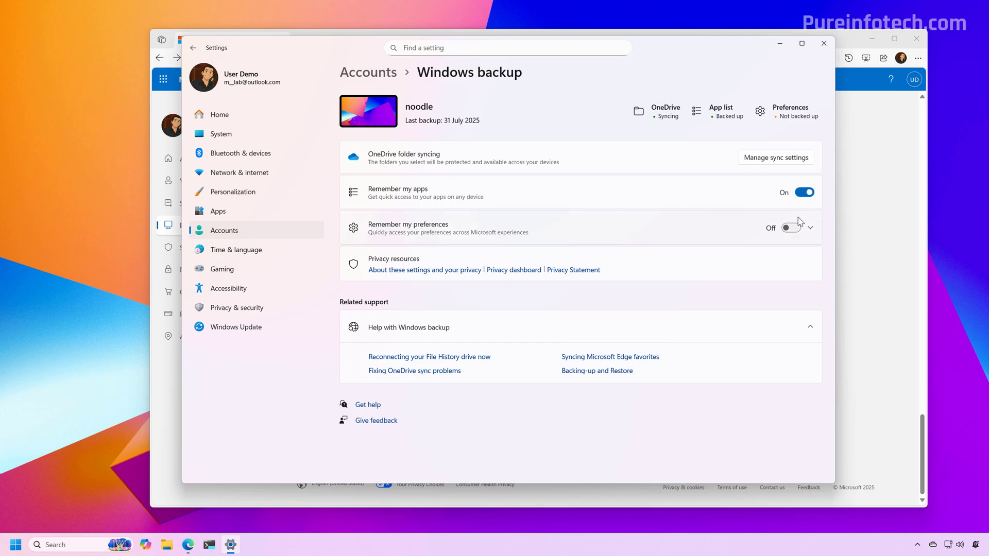
left_click(799, 230)
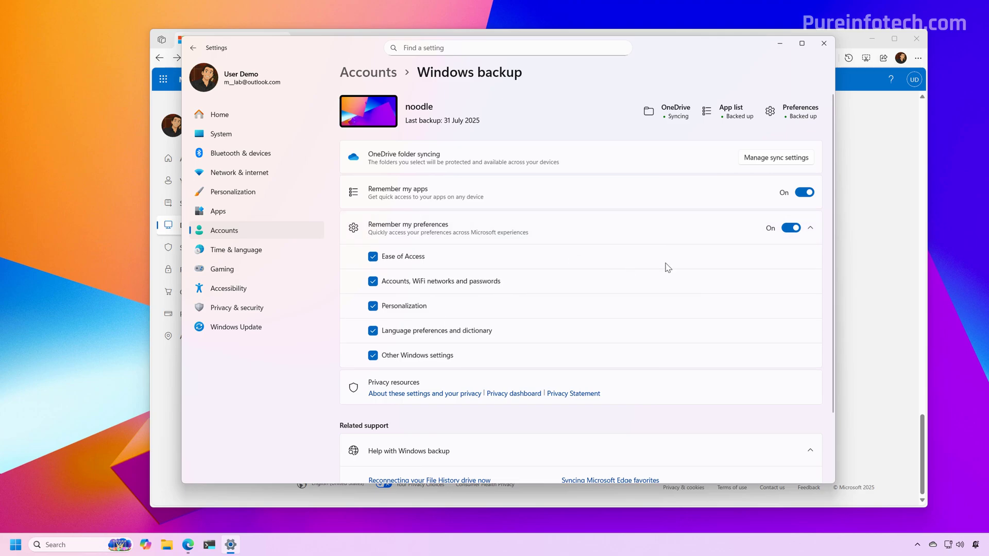
left_click(792, 228)
left_click(806, 195)
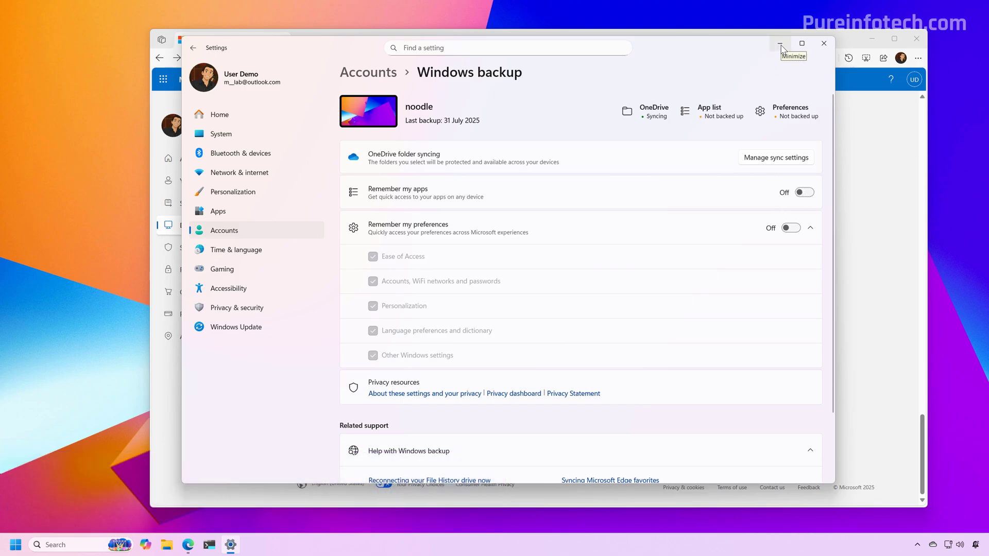
left_click(781, 45)
Step: Minimize Edge, then accept region and keyboard, skip the second layout and device name, and choose personal use
left_click(872, 39)
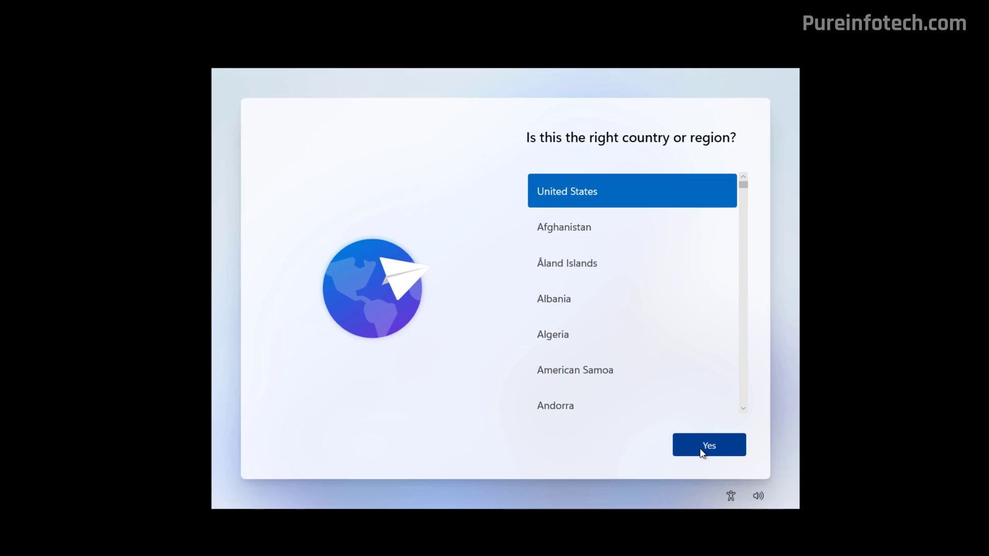
left_click(703, 447)
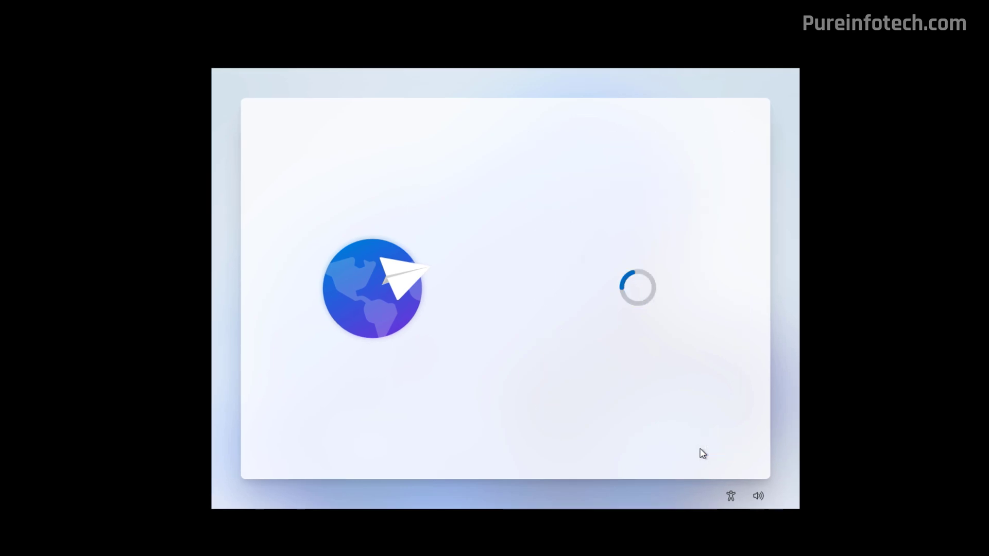
left_click(724, 451)
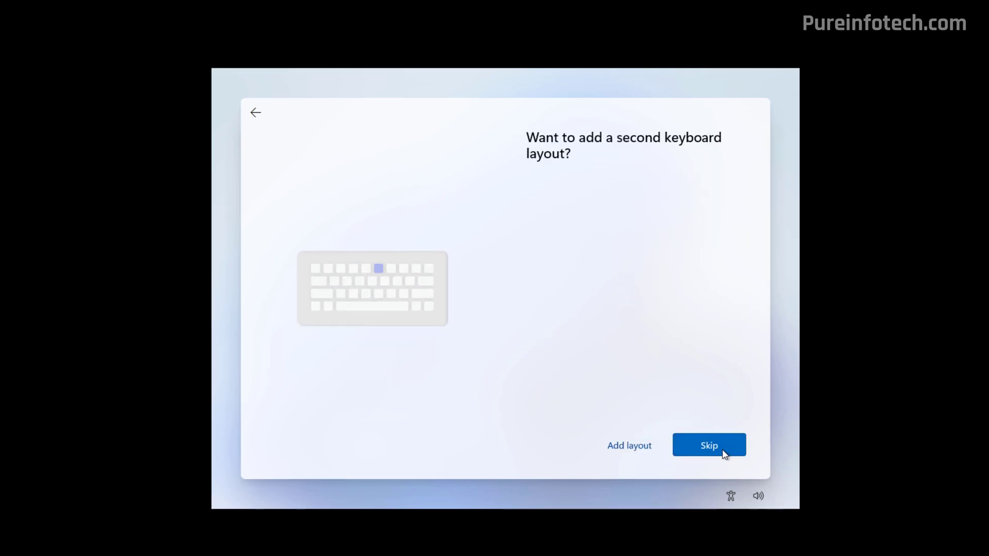
left_click(724, 454)
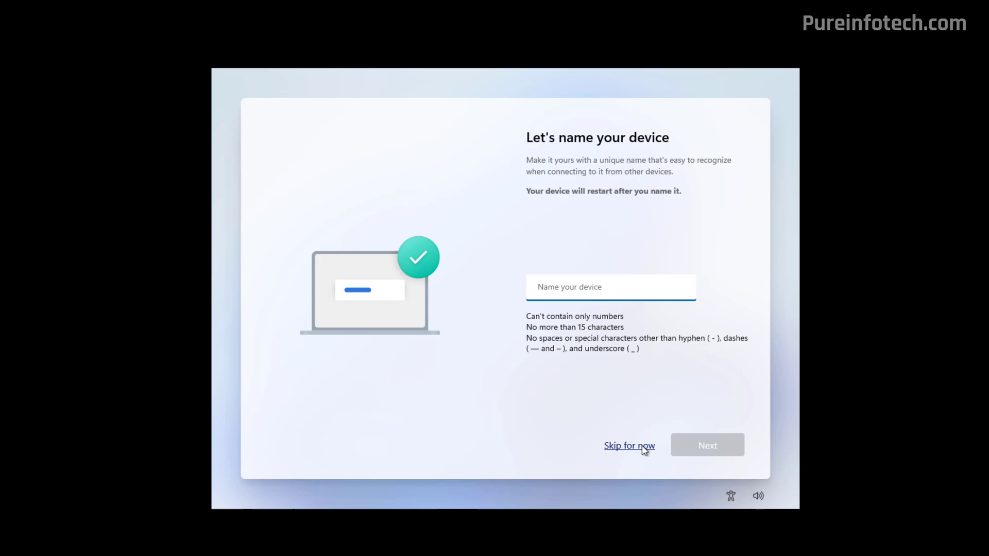
left_click(644, 447)
left_click(708, 446)
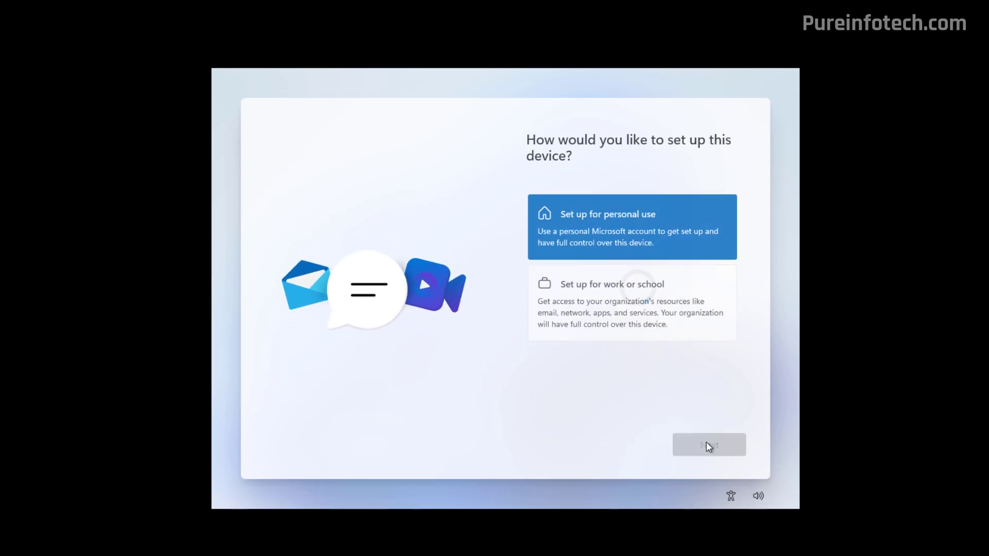
Step: Sign in with the Microsoft account, create and confirm a PIN, and accept the privacy settings
left_click(720, 449)
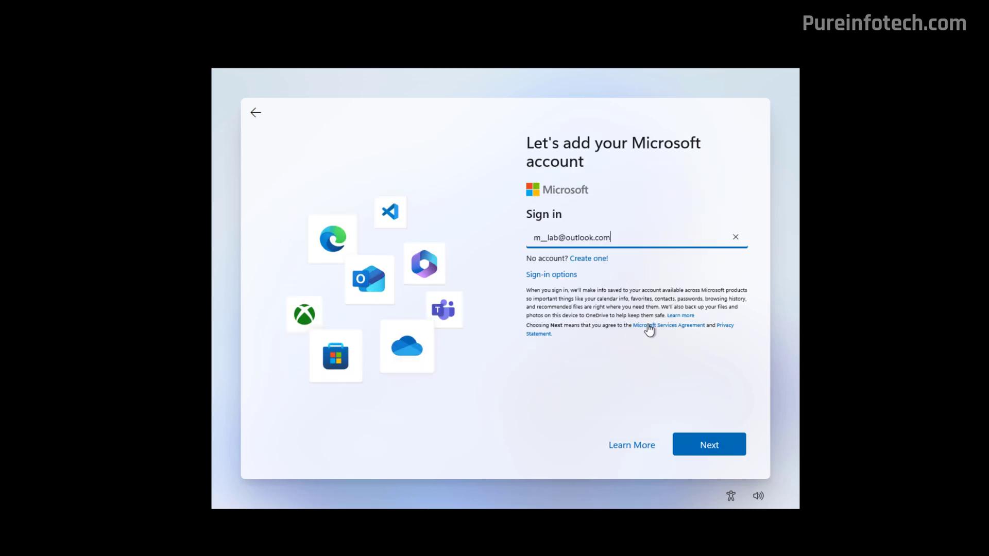
left_click(709, 444)
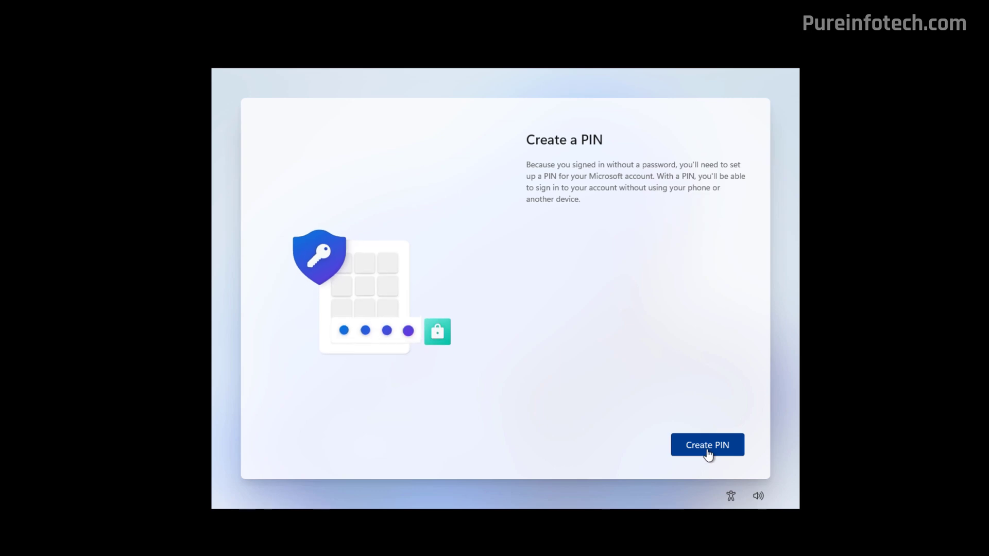
left_click(706, 452)
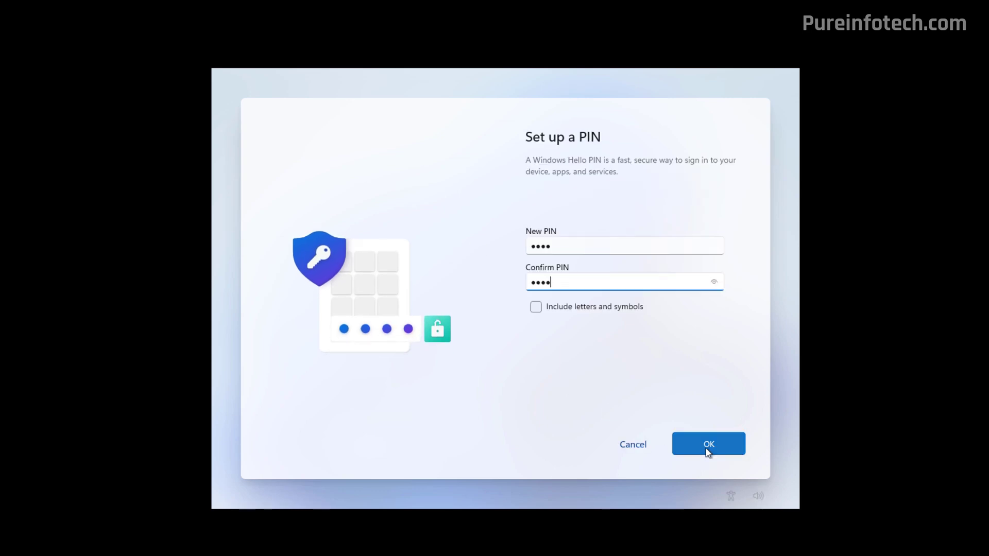
left_click(707, 446)
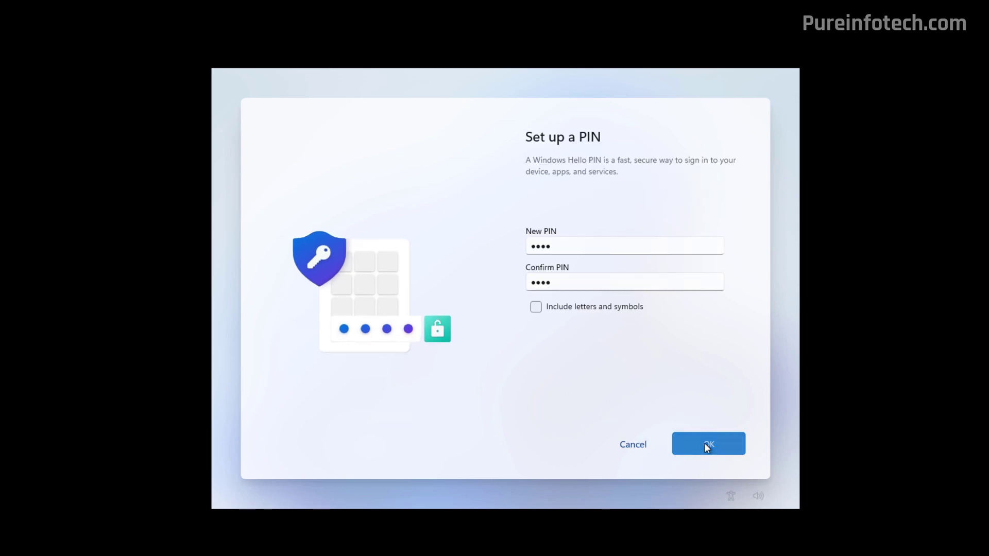
left_click(703, 443)
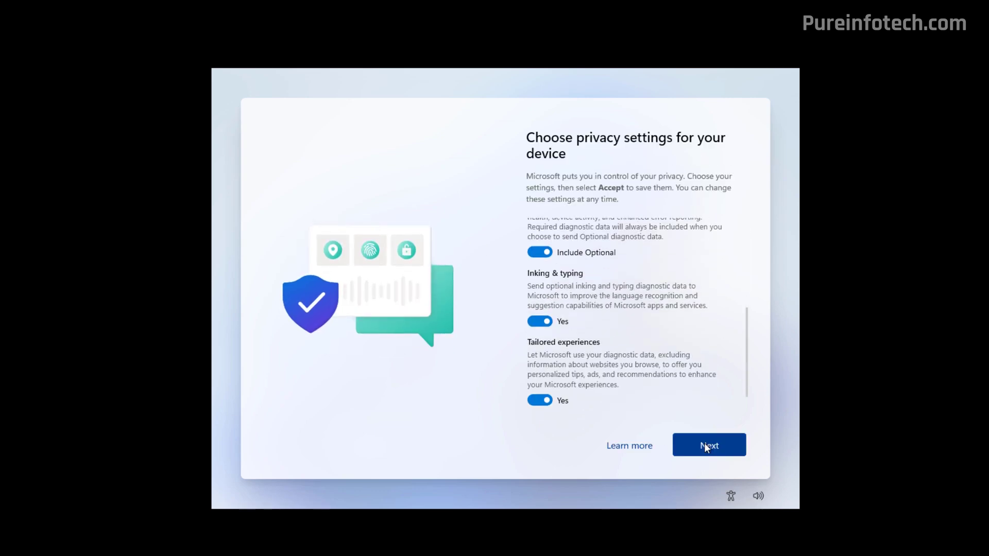
left_click(703, 443)
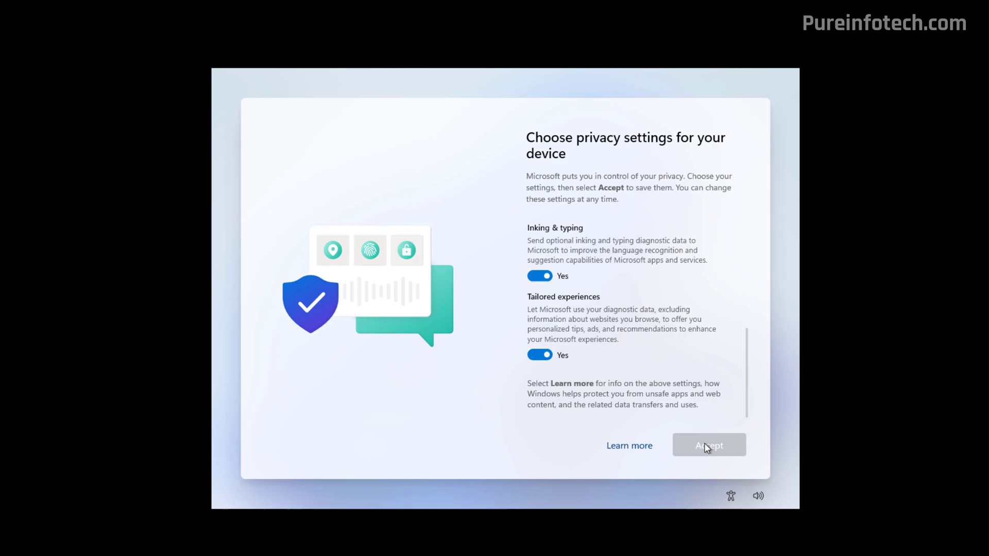
left_click(704, 444)
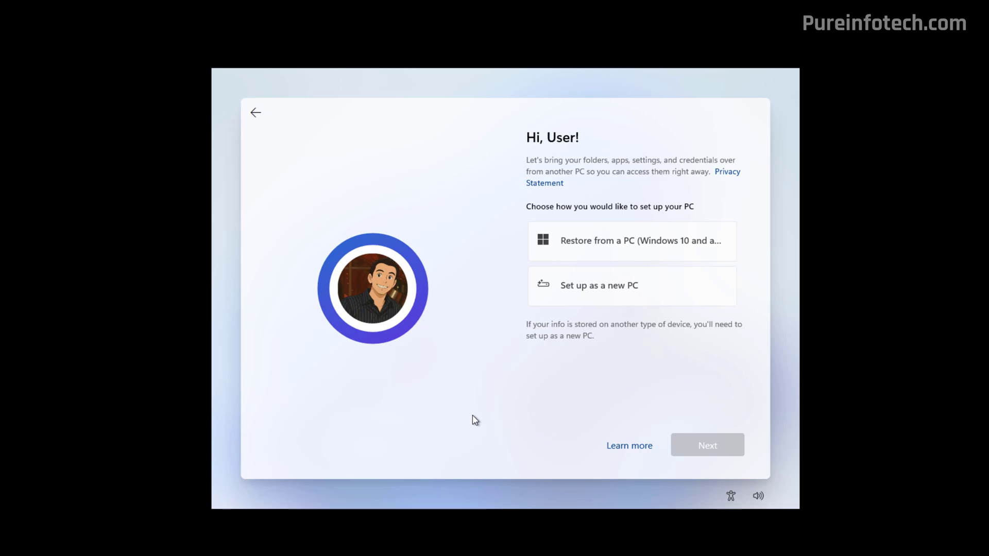
Step: Choose Set up as a new PC on the Hi, User! page and continue
left_click(606, 291)
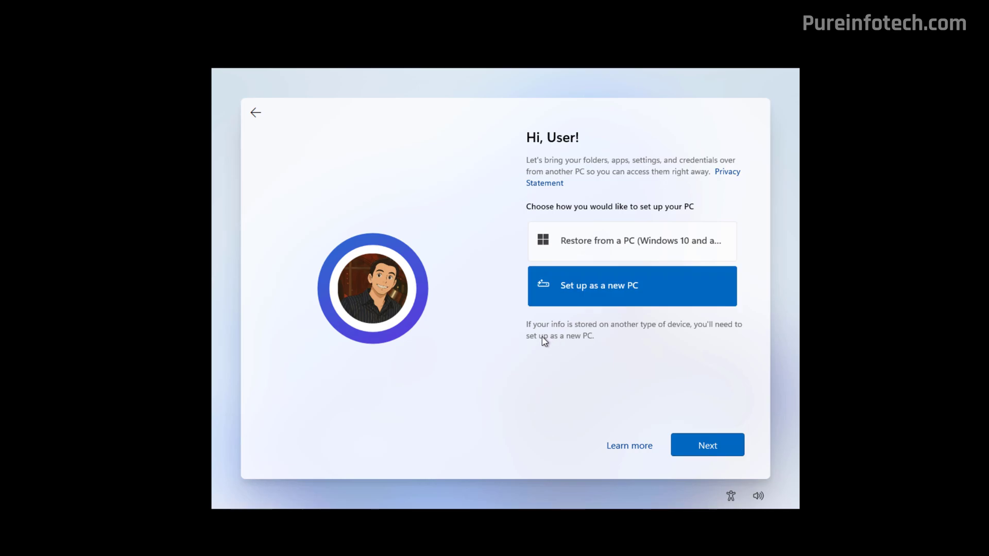
left_click(713, 450)
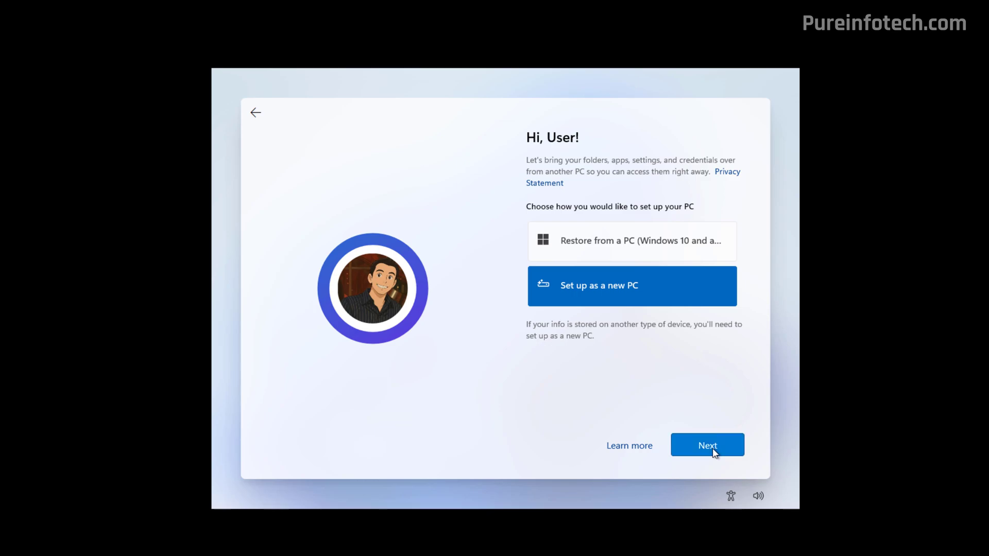